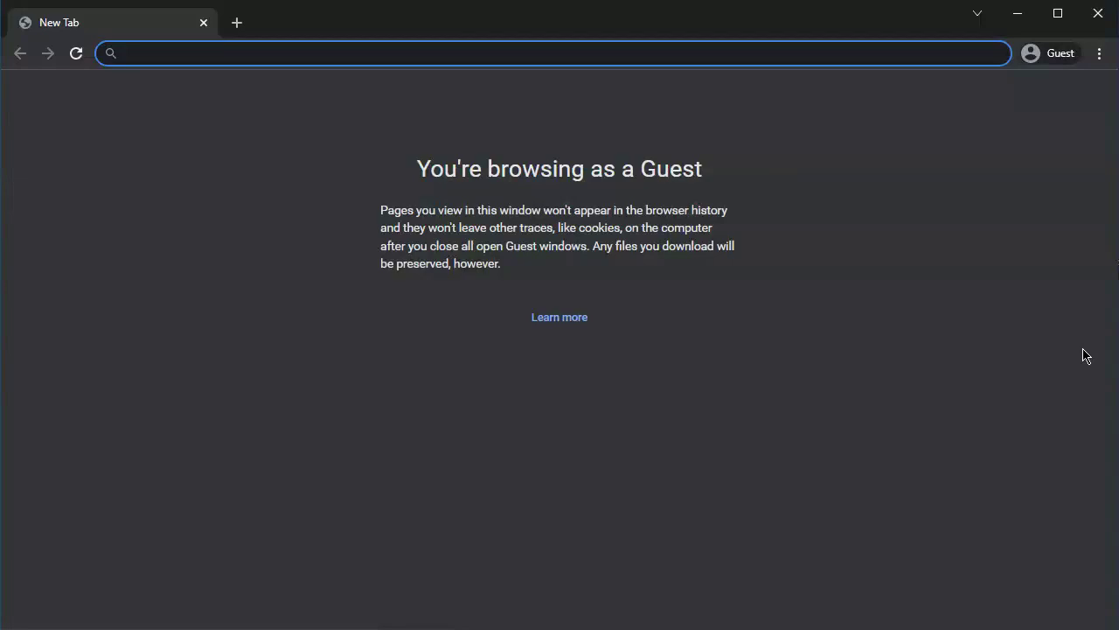
{"action": "type", "text": "www."}
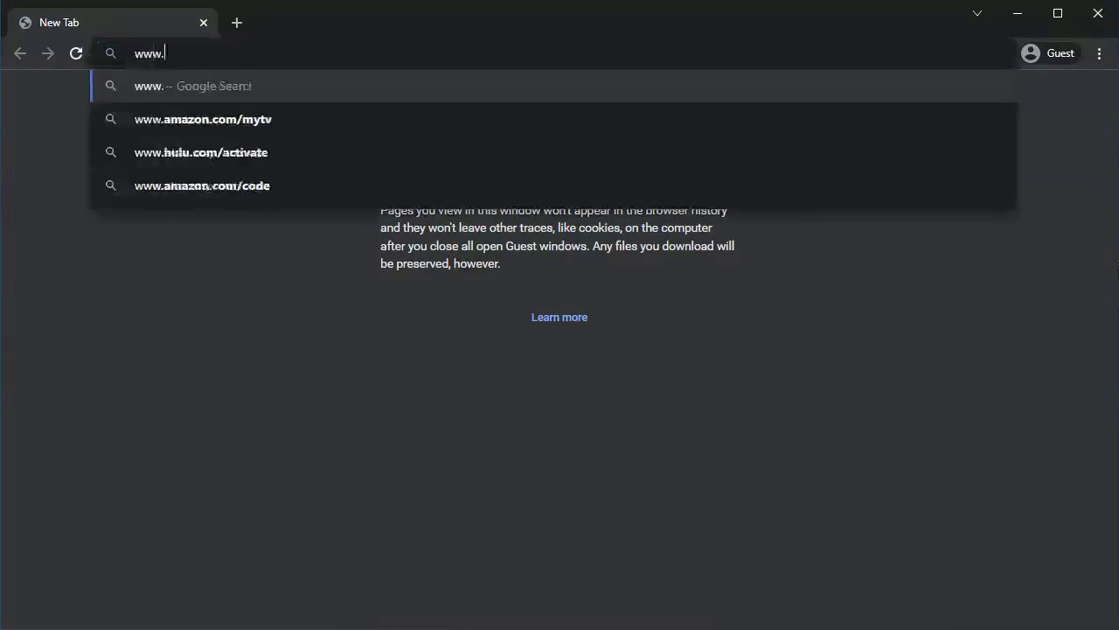
{"action": "type", "text": "myopenmath.com"}
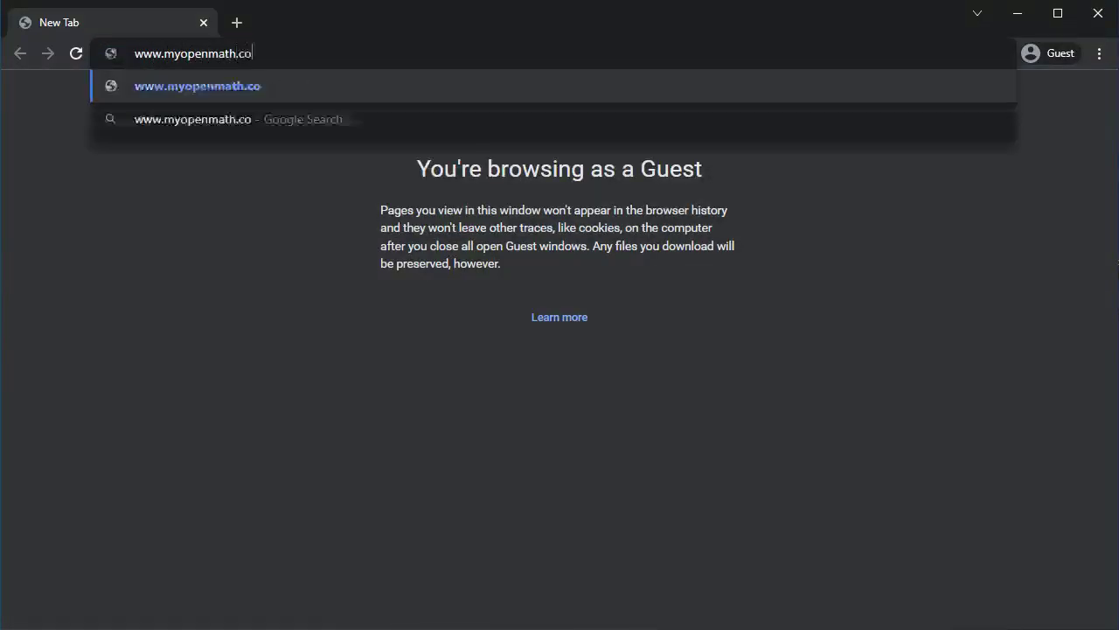
{"action": "key", "text": "Return"}
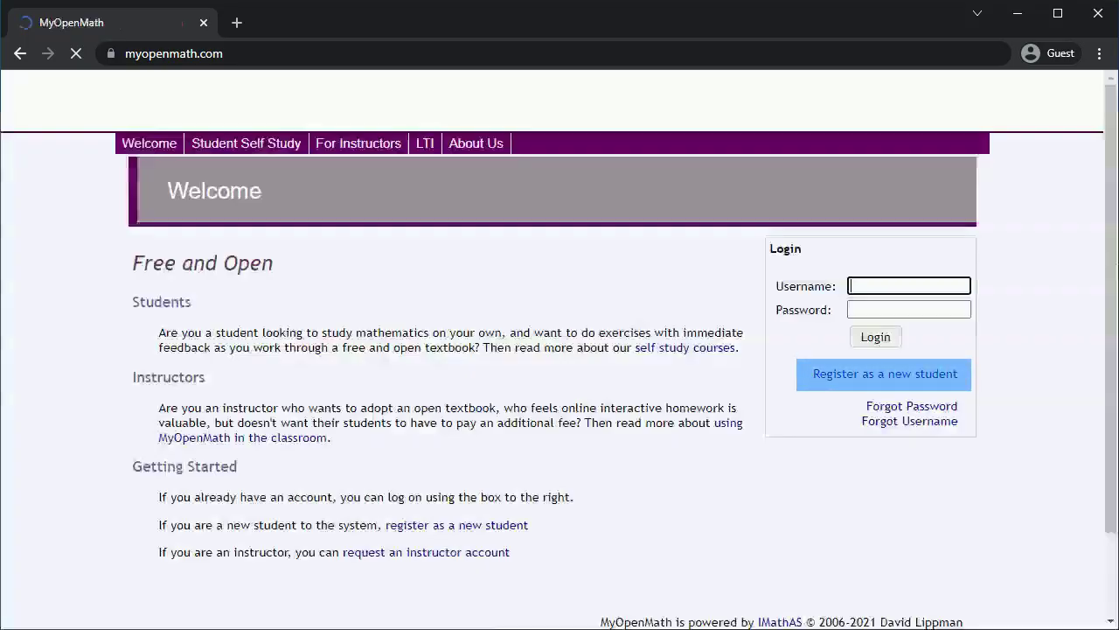
- Open the 'Register as a new student' signup form from the welcome page
{"action": "left_click", "coordinate": [845, 374]}
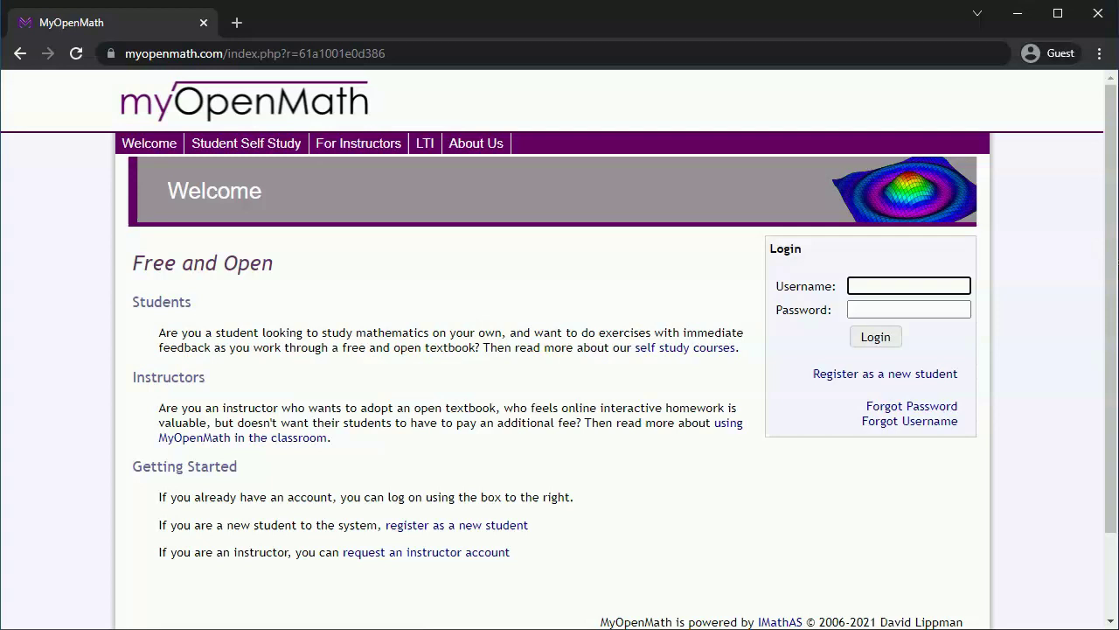
- Log in with the student's username and password and go to Enroll in a New Class
{"action": "type", "text": "jeffsuzuki_student"}
{"action": "key", "text": "Tab"}
{"action": "type", "text": "******"}
{"action": "key", "text": "Return"}
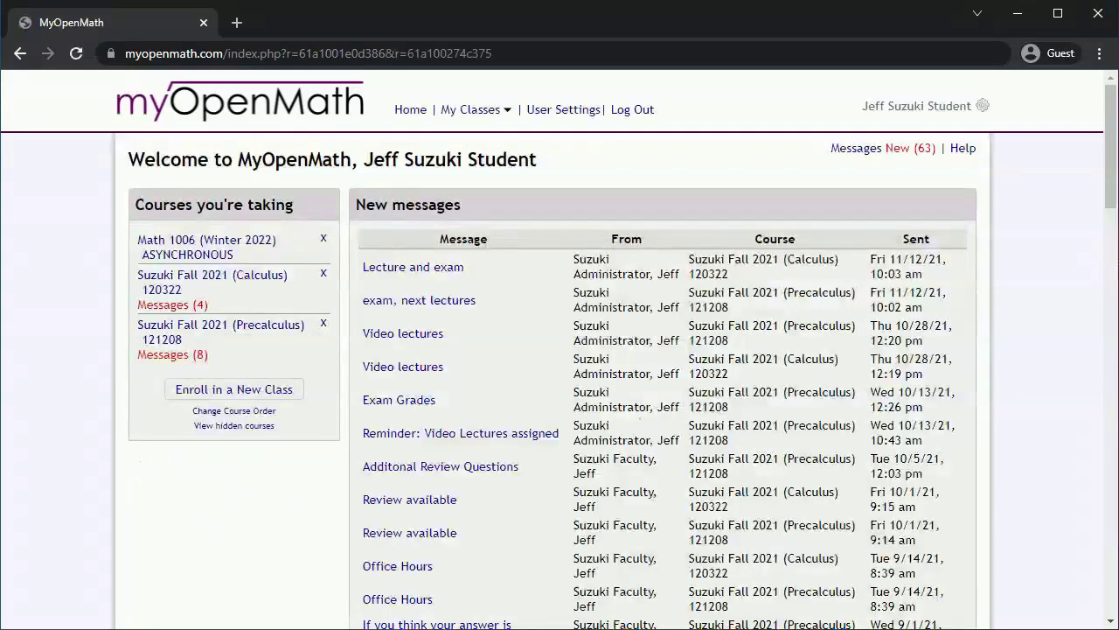
{"action": "left_click", "coordinate": [294, 398]}
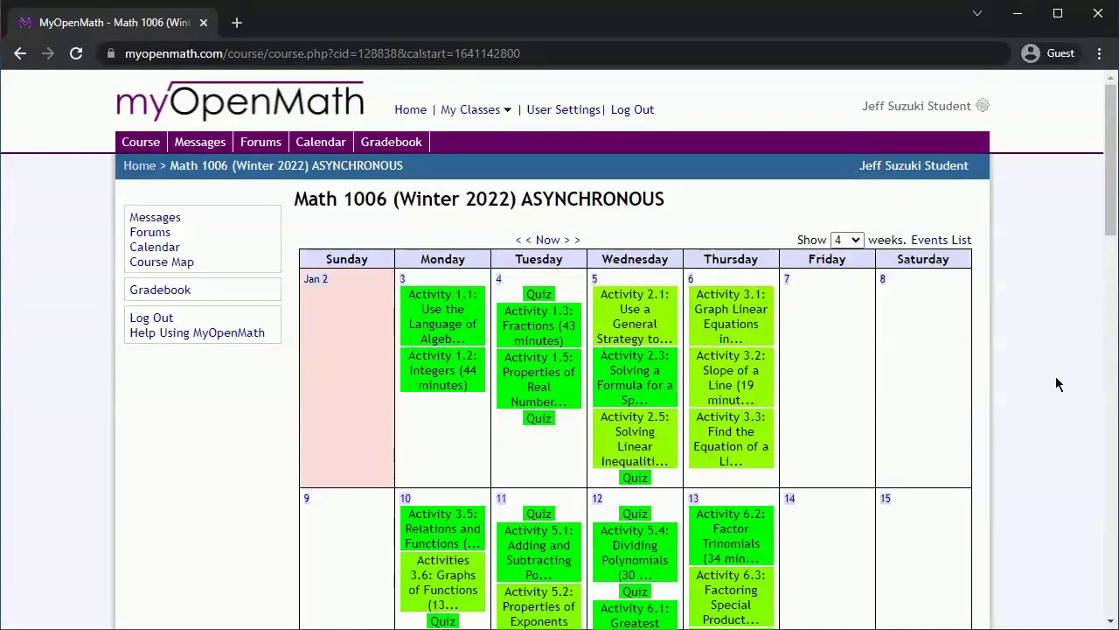
- Open Activity 1.1: Use the Language of Algebra from Monday Jan 3's calendar list
{"action": "left_click", "coordinate": [409, 440]}
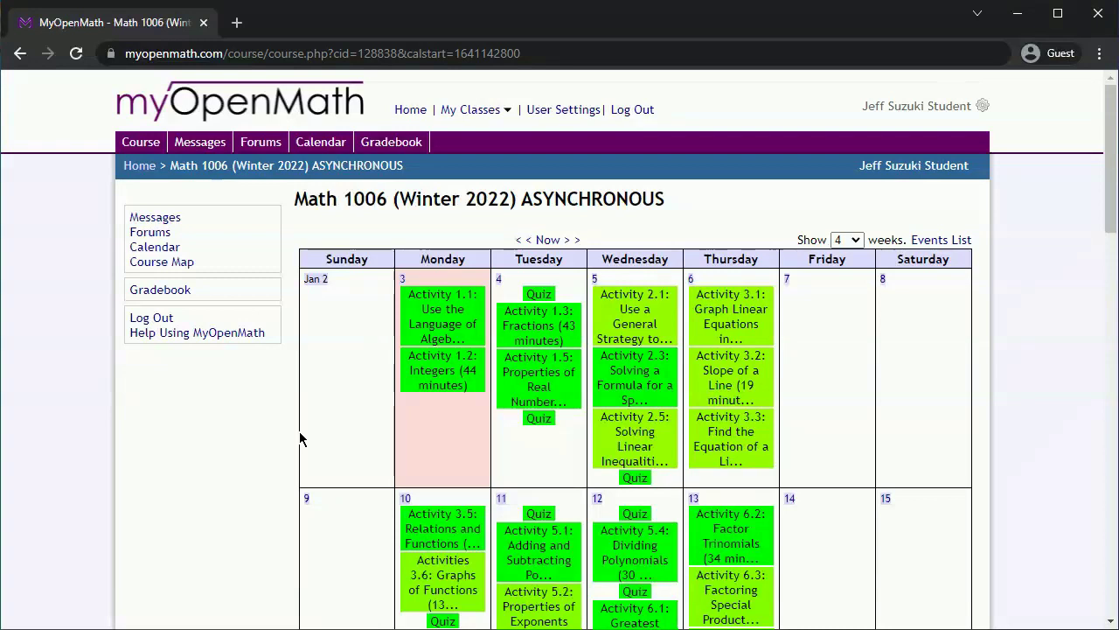
{"action": "scroll", "coordinate": [300, 438], "scroll_direction": "down", "scroll_amount": 4}
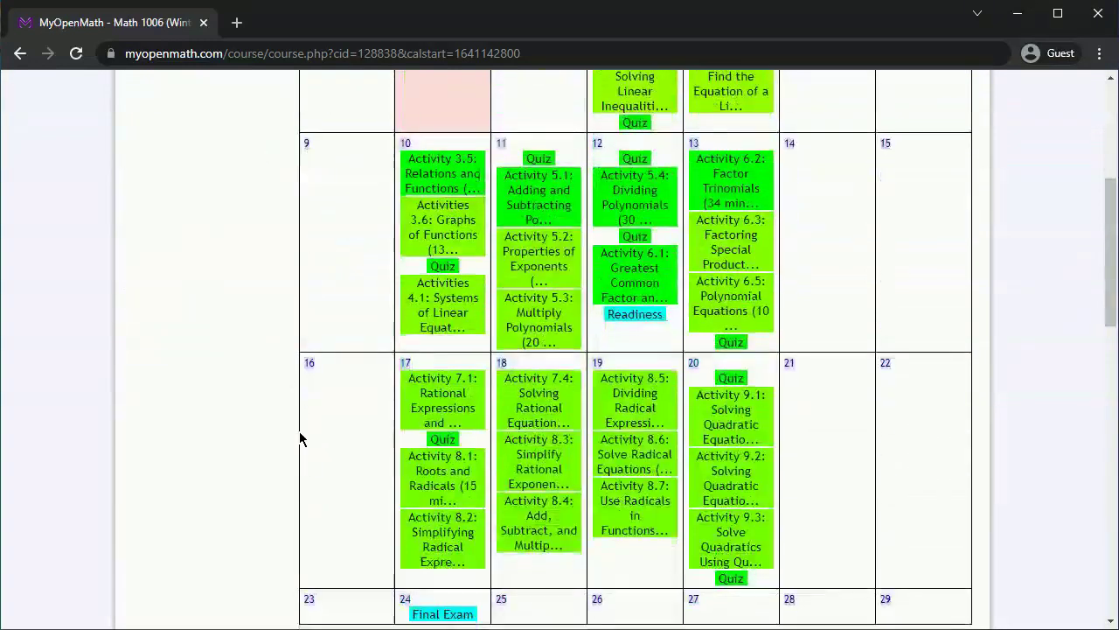
{"action": "scroll", "coordinate": [300, 438], "scroll_direction": "down", "scroll_amount": 4}
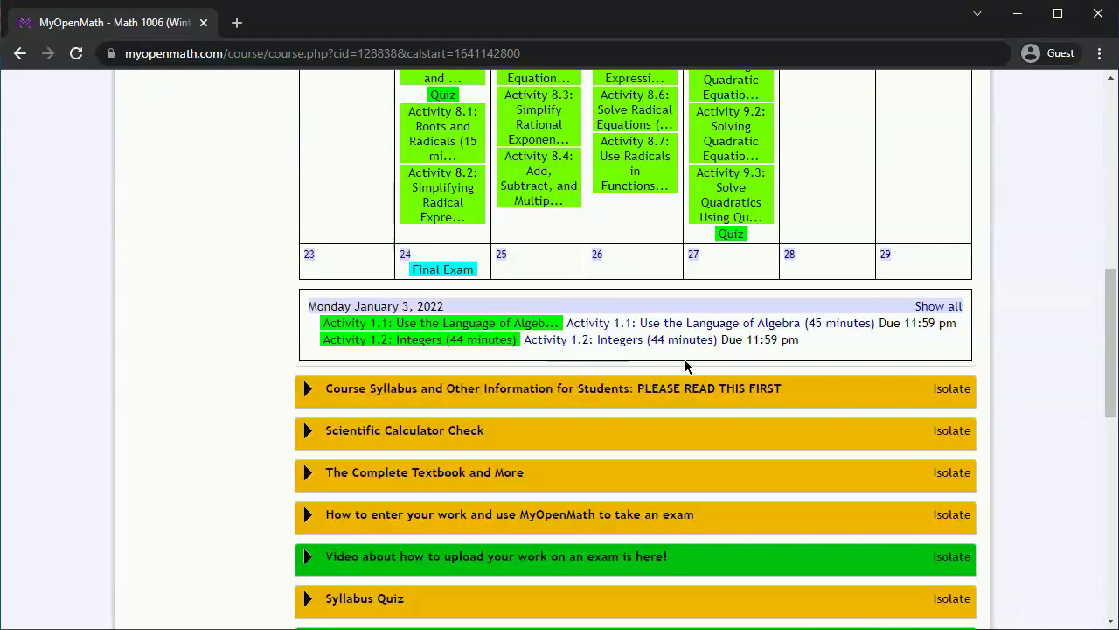
{"action": "left_click", "coordinate": [777, 322]}
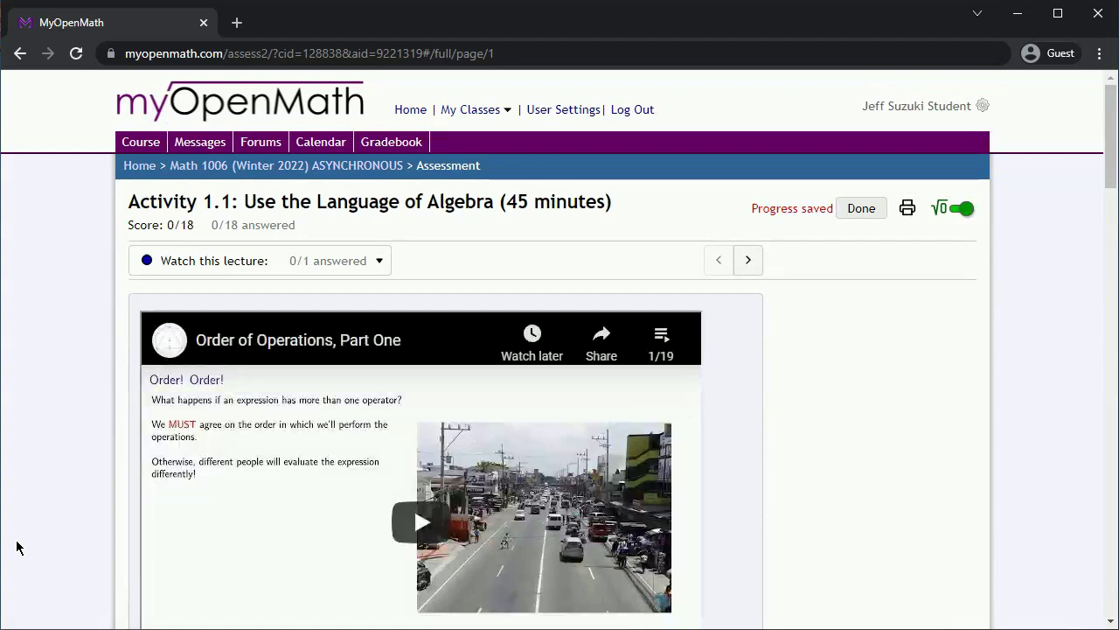
- Scroll past the Order of Operations lecture video to Question 1's answer boxes
{"action": "scroll", "coordinate": [32, 542], "scroll_direction": "down", "scroll_amount": 4}
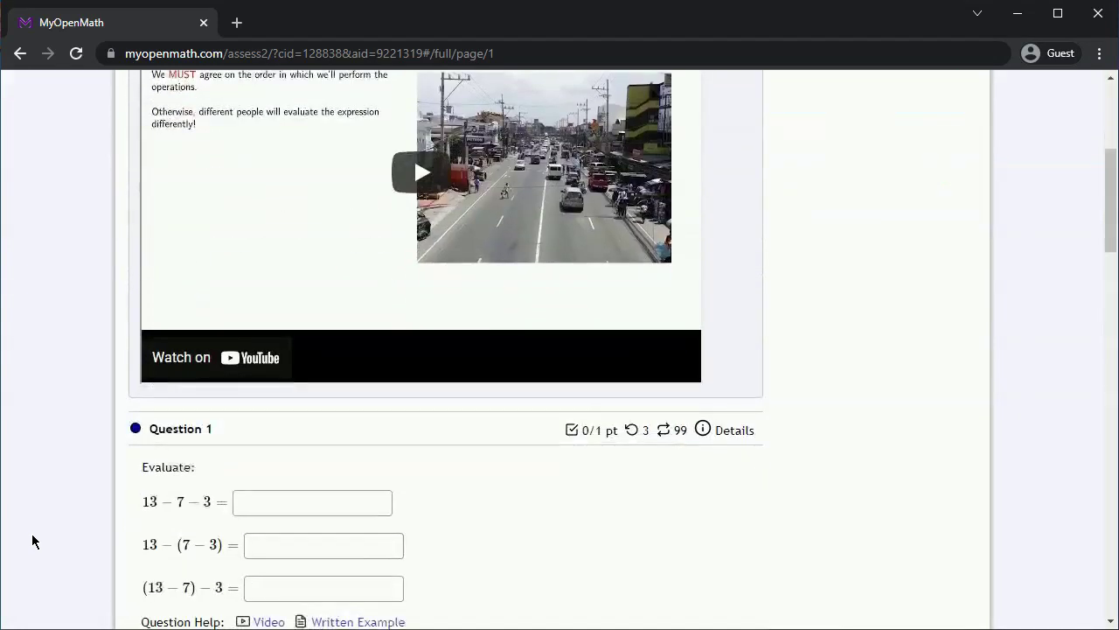
{"action": "scroll", "coordinate": [31, 542], "scroll_direction": "down", "scroll_amount": 3}
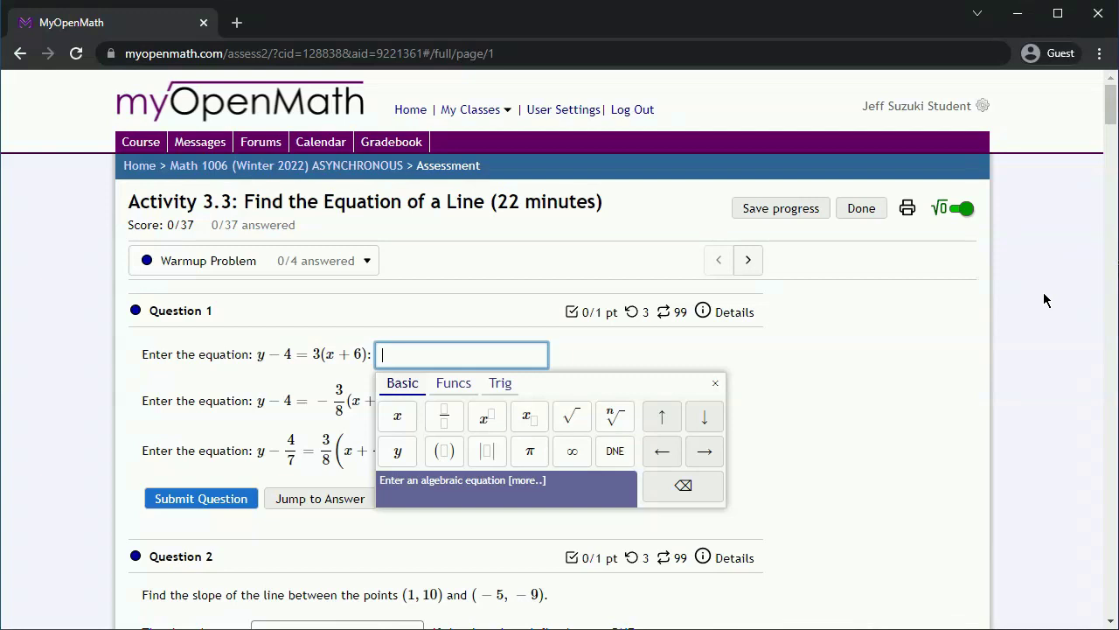
- Enter y-4=3(x+6) in Question 1's first box and highlight the resulting syntax error
{"action": "type", "text": "y-4=3"}
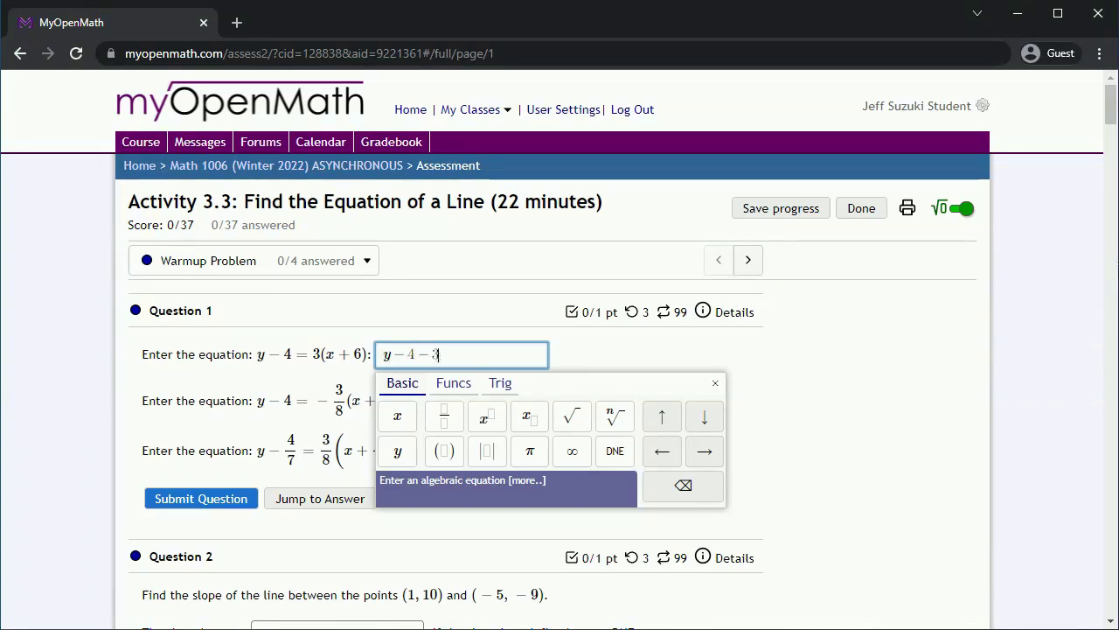
{"action": "type", "text": "(x+"}
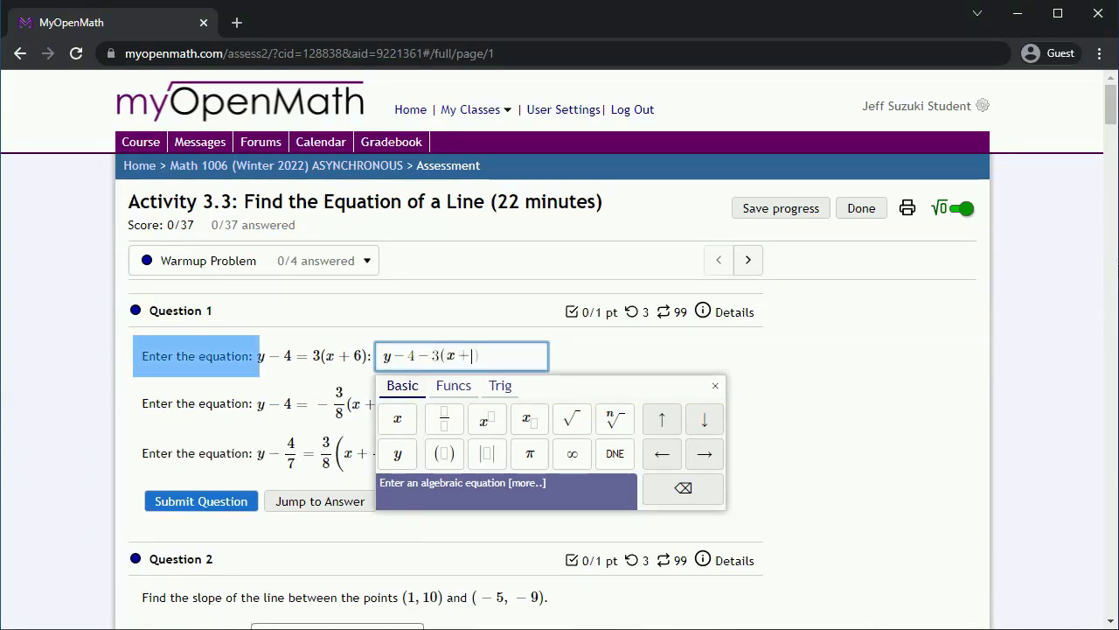
{"action": "type", "text": "6)"}
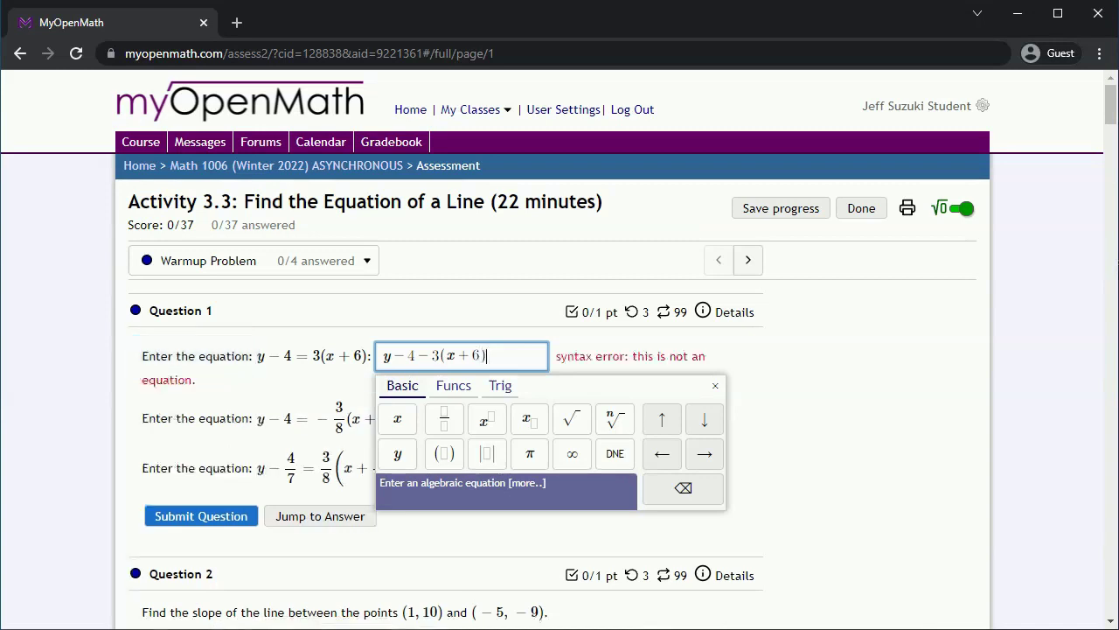
{"action": "left_click", "coordinate": [987, 520]}
{"action": "double_click", "coordinate": [986, 518]}
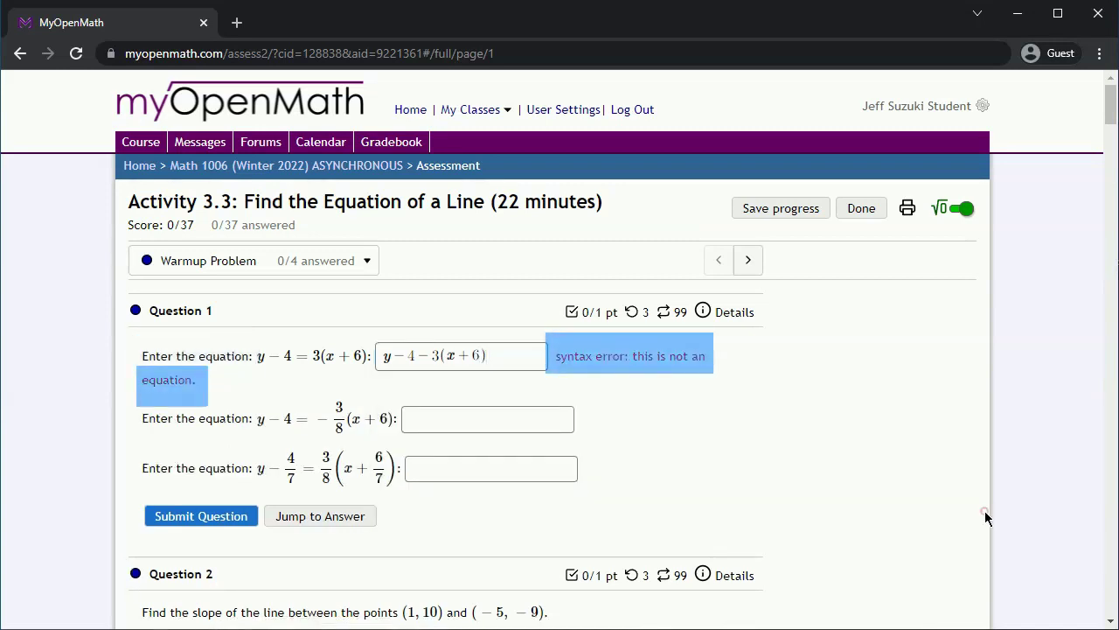
{"action": "left_click", "coordinate": [986, 518]}
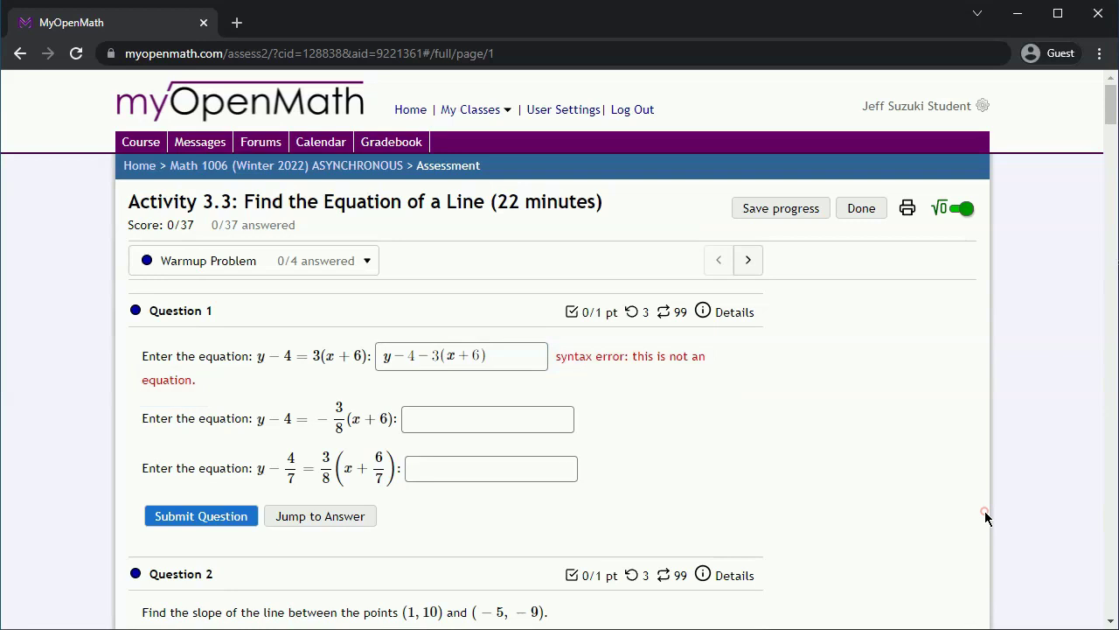
- Correct the first answer to y−4=3(x+6) by replacing the stray minus with '='
{"action": "left_click", "coordinate": [985, 516]}
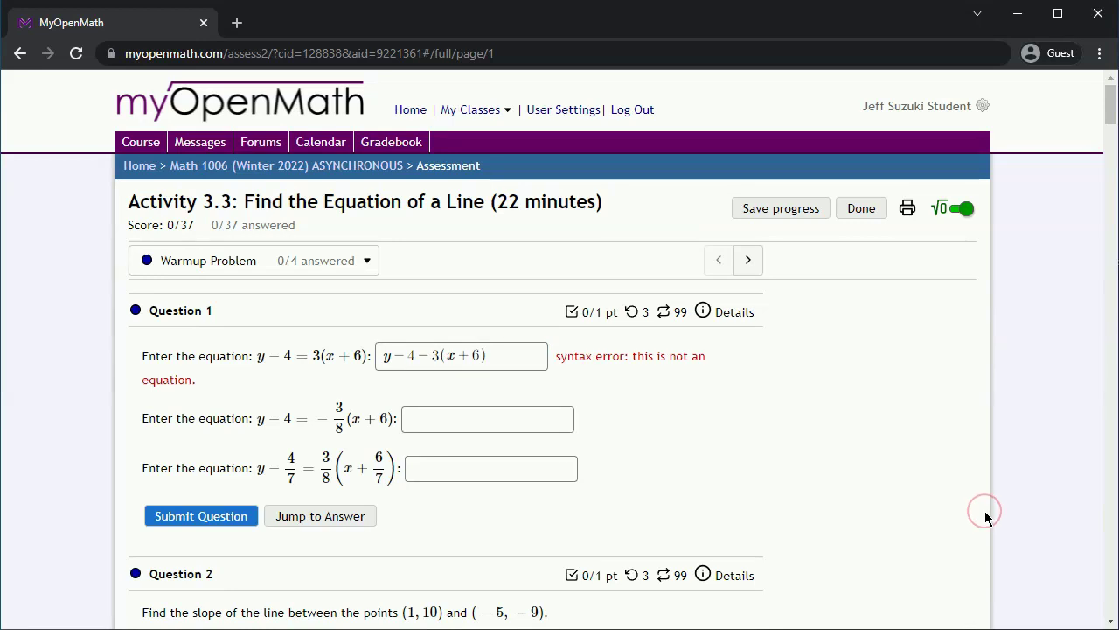
{"action": "left_click", "coordinate": [433, 357]}
{"action": "key", "text": "BackSpace"}
{"action": "type", "text": "="}
{"action": "left_click", "coordinate": [963, 336]}
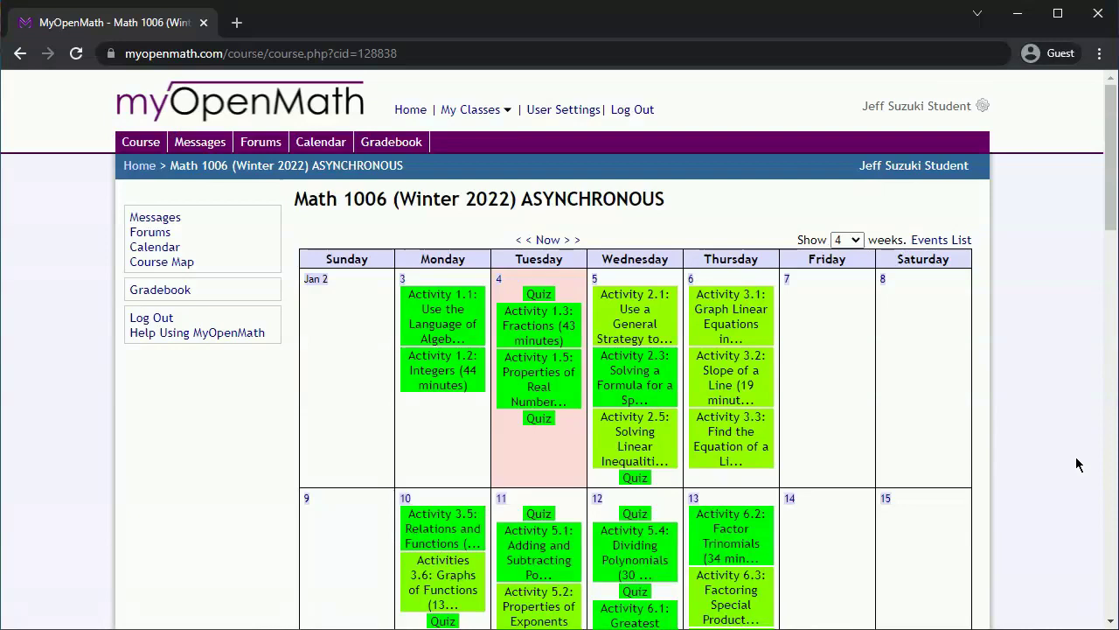
- Open the Chapter 1 Quiz from Tuesday Jan 4's event list
{"action": "left_click", "coordinate": [525, 457]}
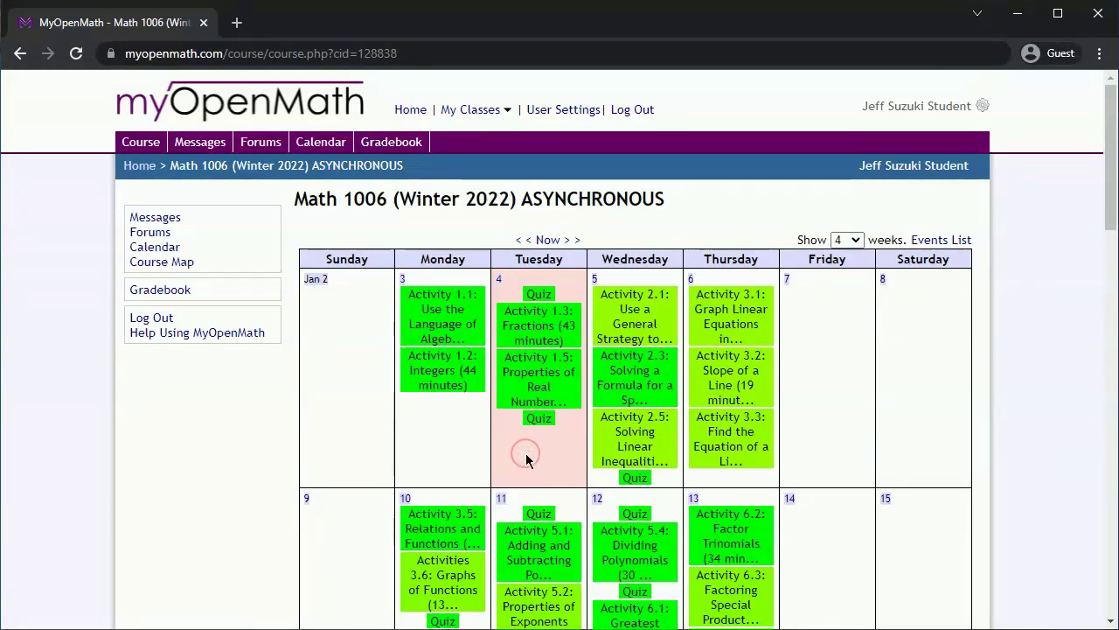
{"action": "scroll", "coordinate": [526, 457], "scroll_direction": "down", "scroll_amount": 6}
{"action": "scroll", "coordinate": [524, 489], "scroll_direction": "down", "scroll_amount": 2}
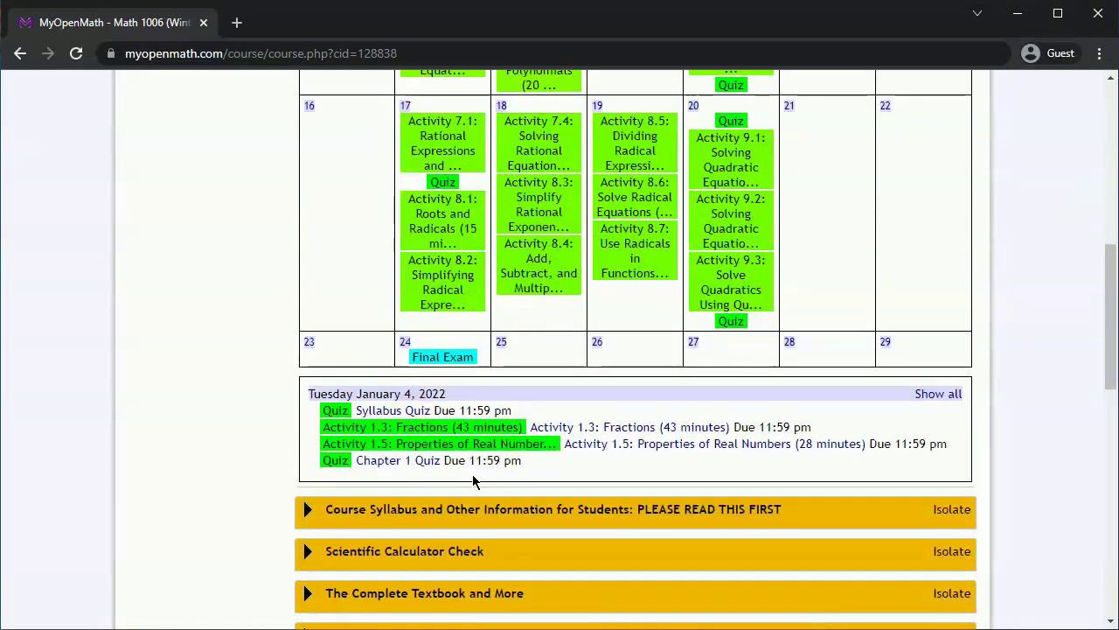
{"action": "left_click", "coordinate": [385, 462]}
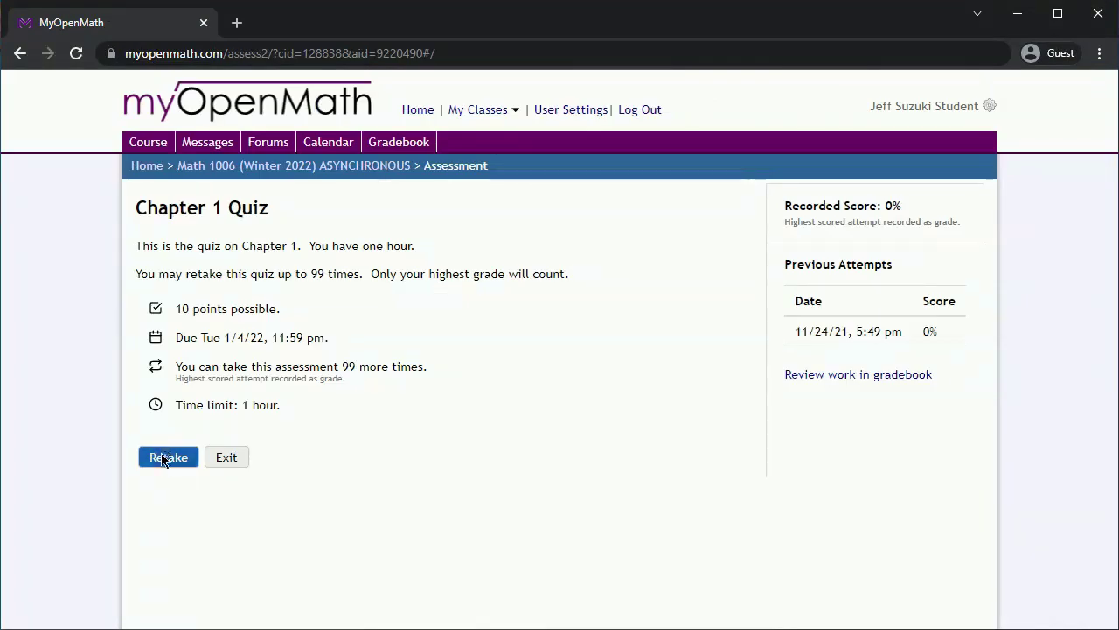
- Start a new retake attempt of the Chapter 1 Quiz
{"action": "left_click", "coordinate": [164, 459]}
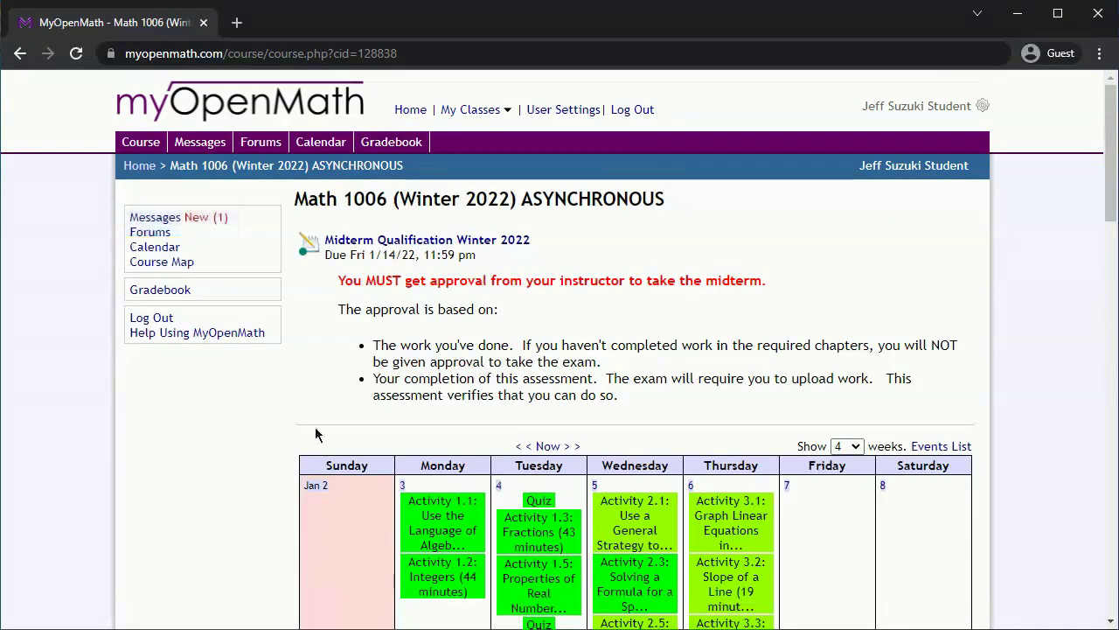
- Read the 'Midterm approval REJECTED' message from the new messages list
{"action": "left_click", "coordinate": [198, 223]}
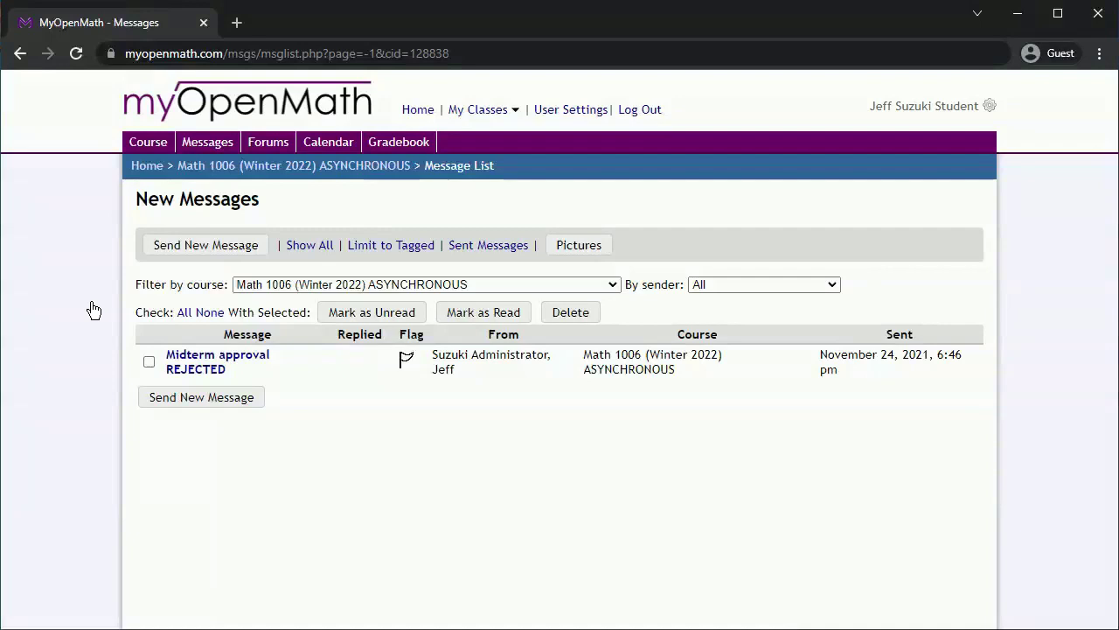
{"action": "left_click", "coordinate": [217, 368]}
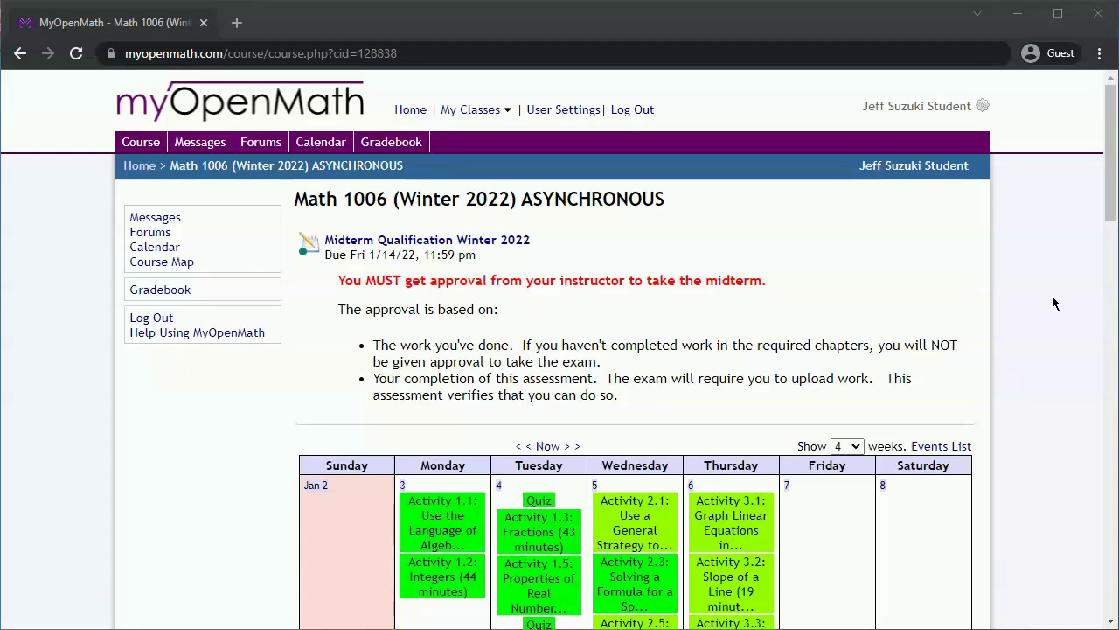
- Read the 'Midterm approved' message in Messages, then return to the Math 1006 course page
{"action": "left_click", "coordinate": [217, 221]}
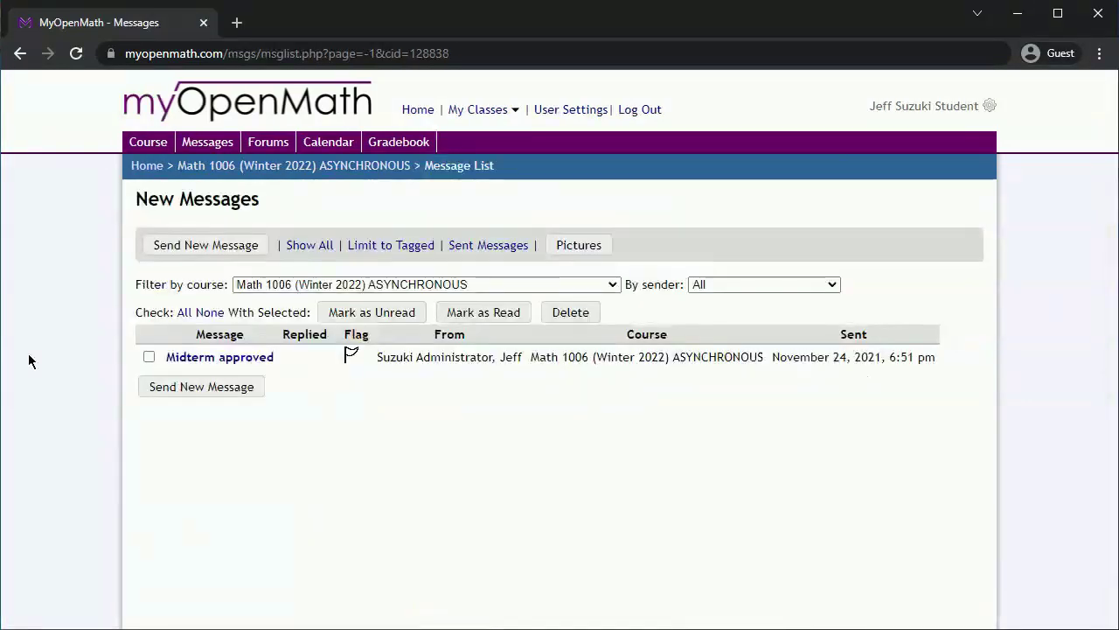
{"action": "left_click", "coordinate": [250, 361]}
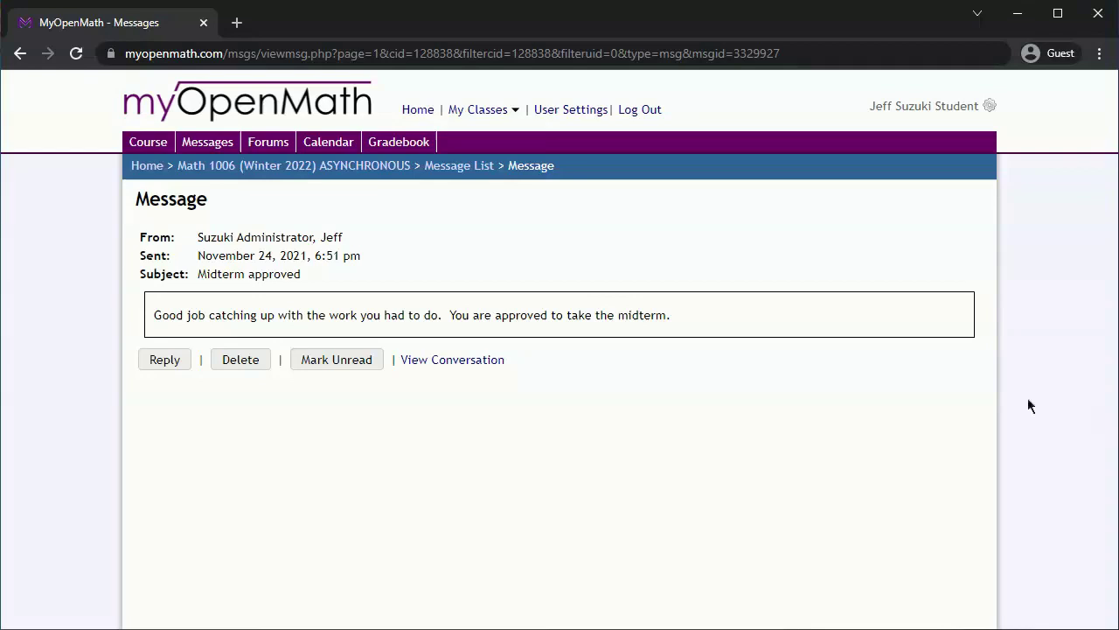
{"action": "left_click", "coordinate": [376, 166]}
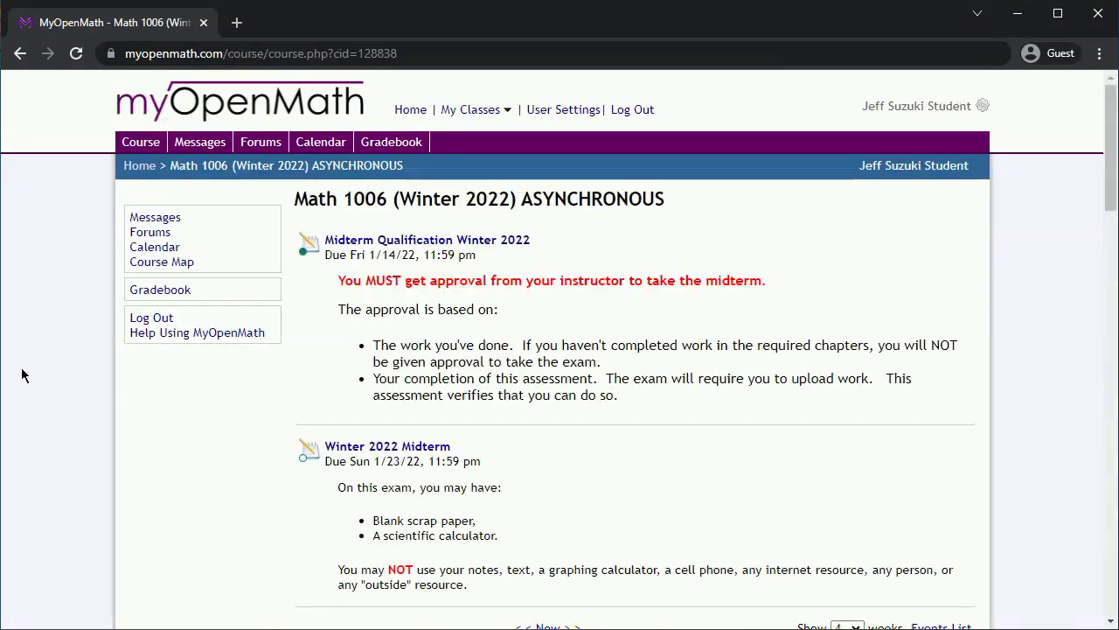
- Open the Winter 2022 Midterm: 96 points, due 1/23/22, 2-hour time limit
{"action": "left_click", "coordinate": [430, 449]}
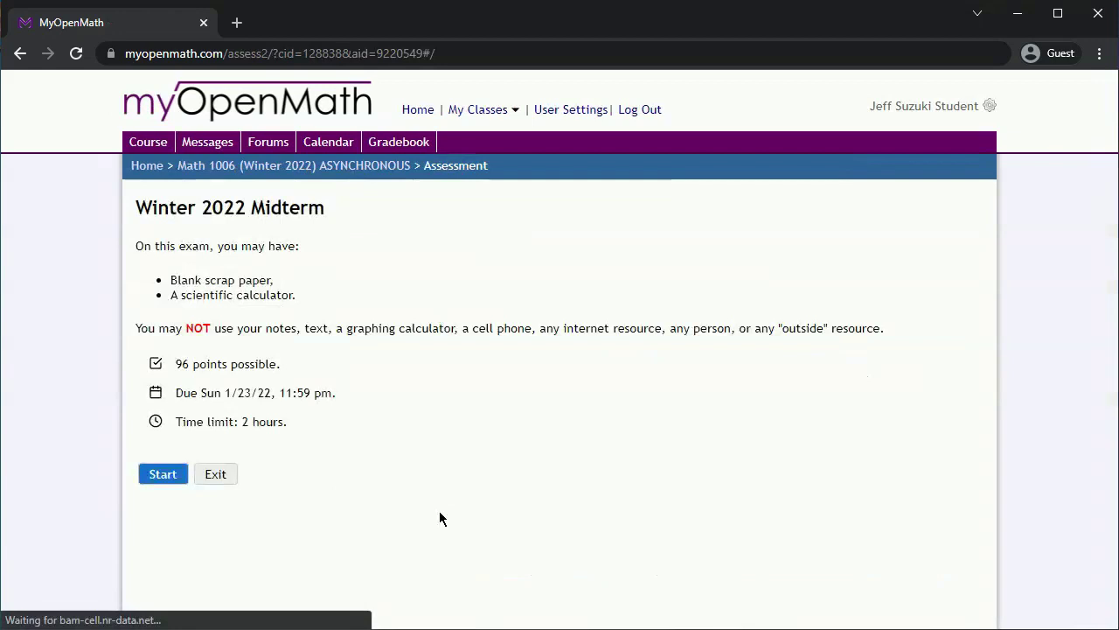